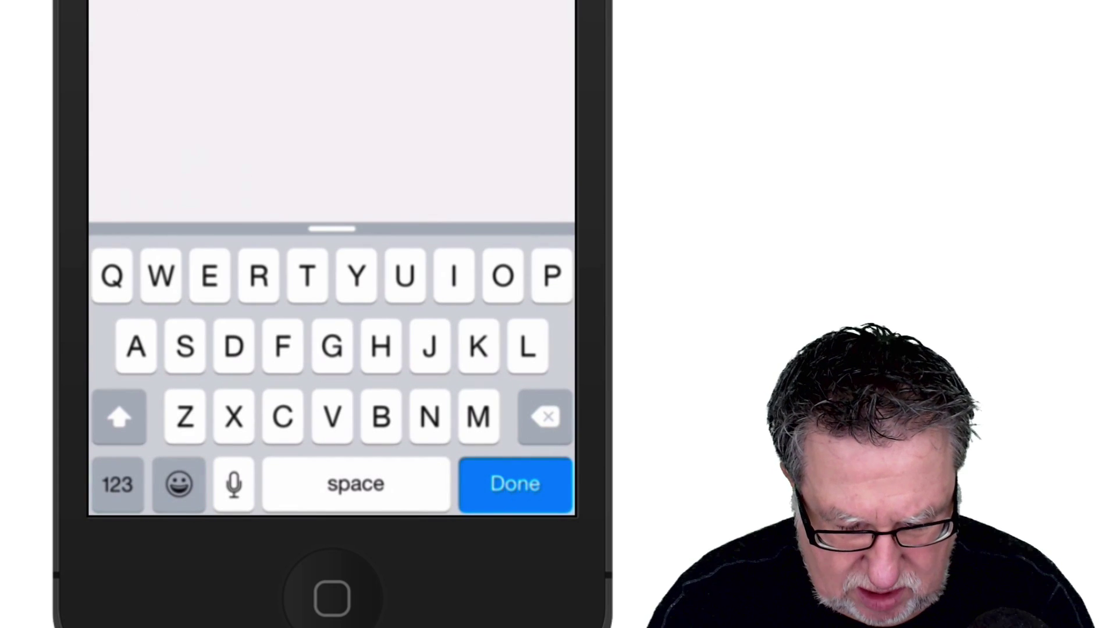
# - Title the scan 'Demo doc', fixing the typo, and share it to Evernote
pyautogui.write('Mo')
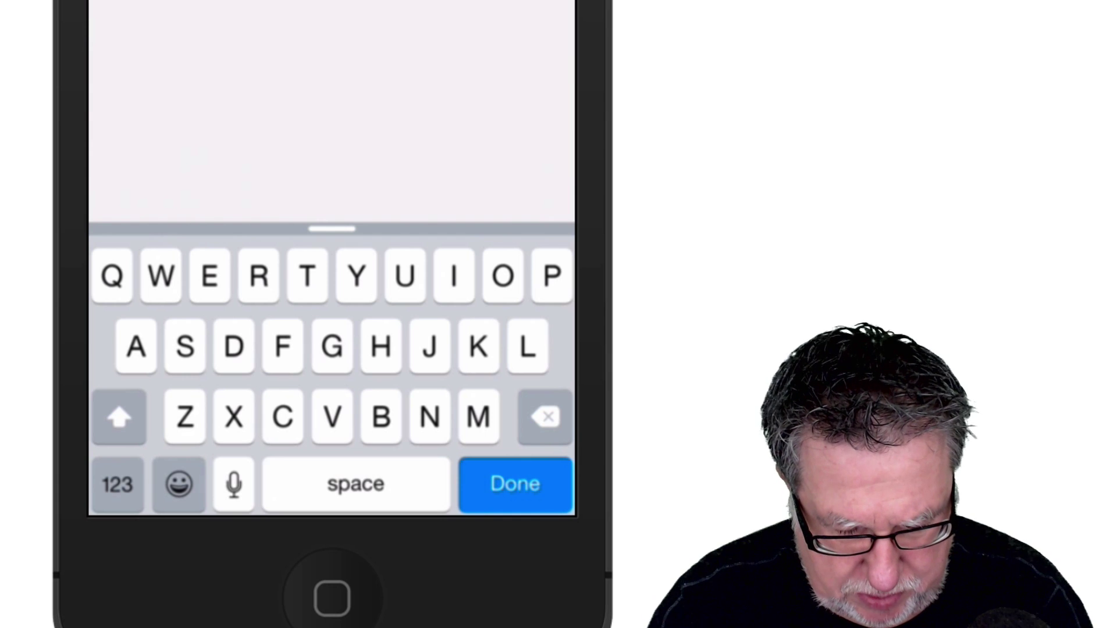
pyautogui.write('doc')
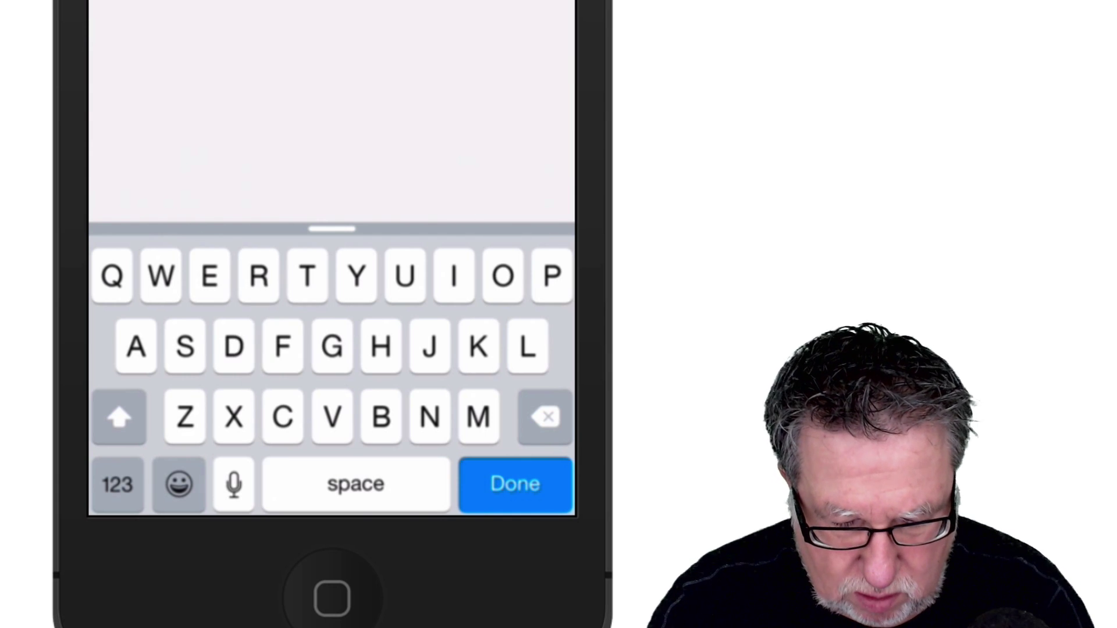
pyautogui.press('BackSpace')
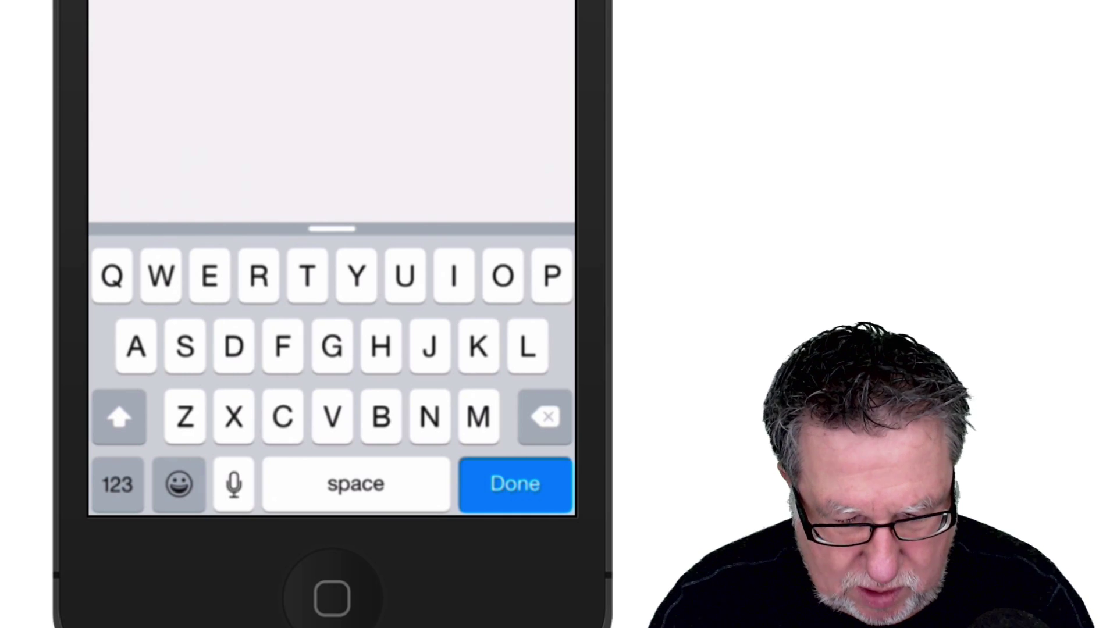
pyautogui.press('Return')
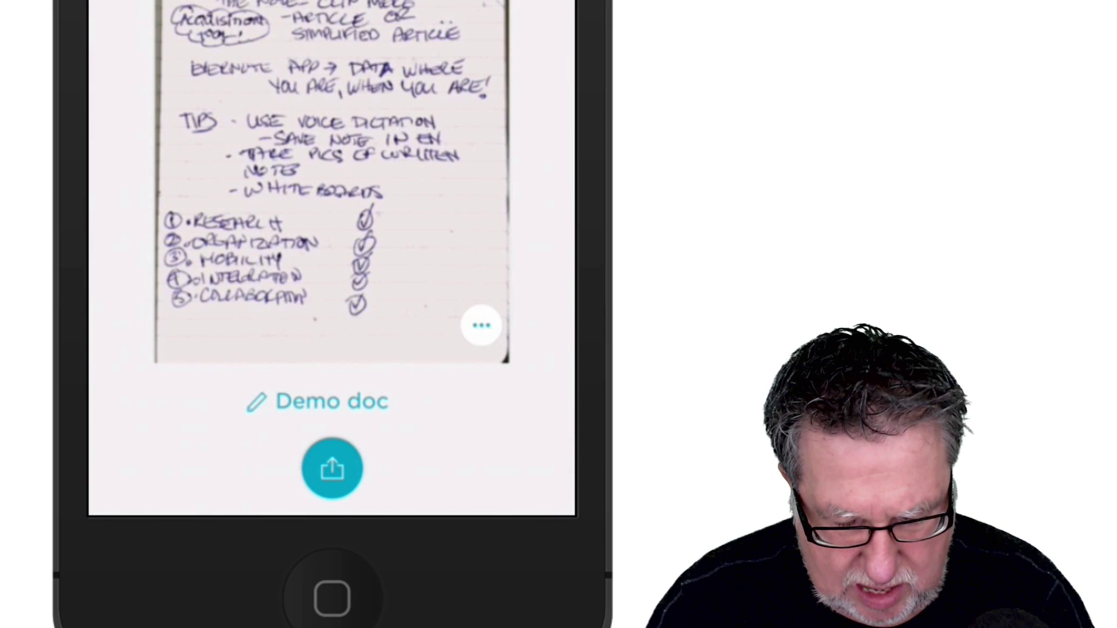
pyautogui.click(331, 469)
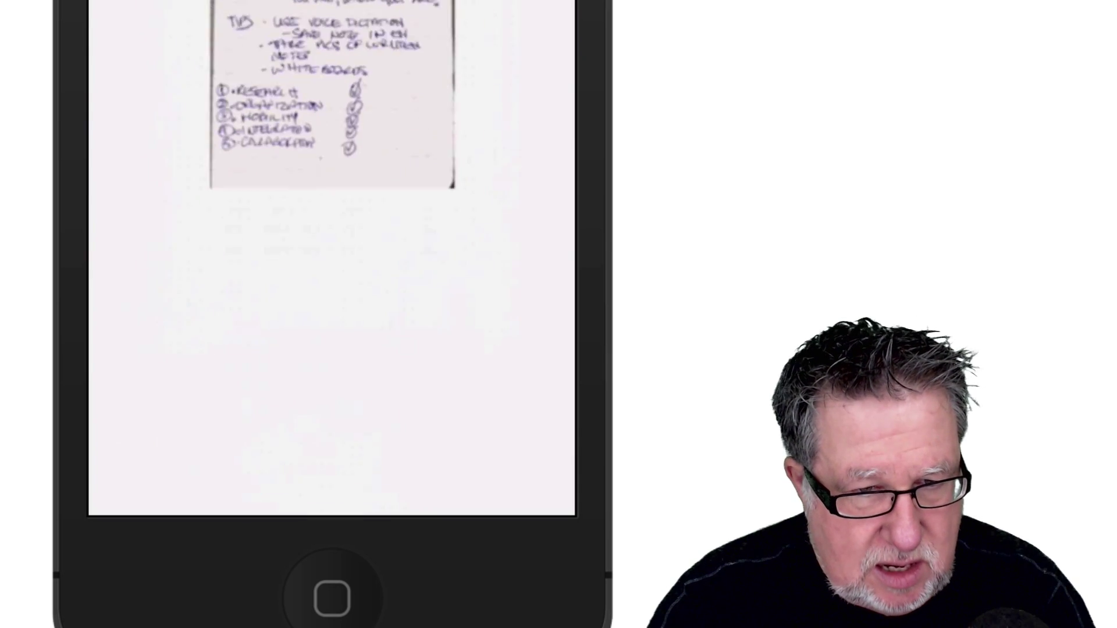
pyautogui.click(239, 399)
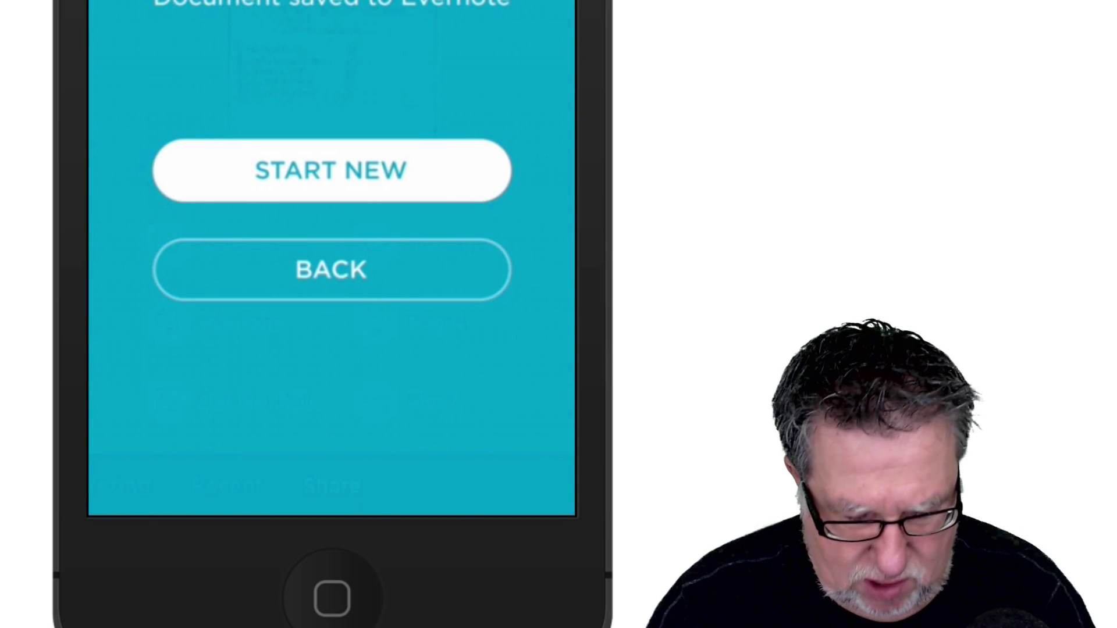
# - Dismiss the 'Document saved to Evernote' confirmation to return to Demo doc's sharing options
pyautogui.click(332, 269)
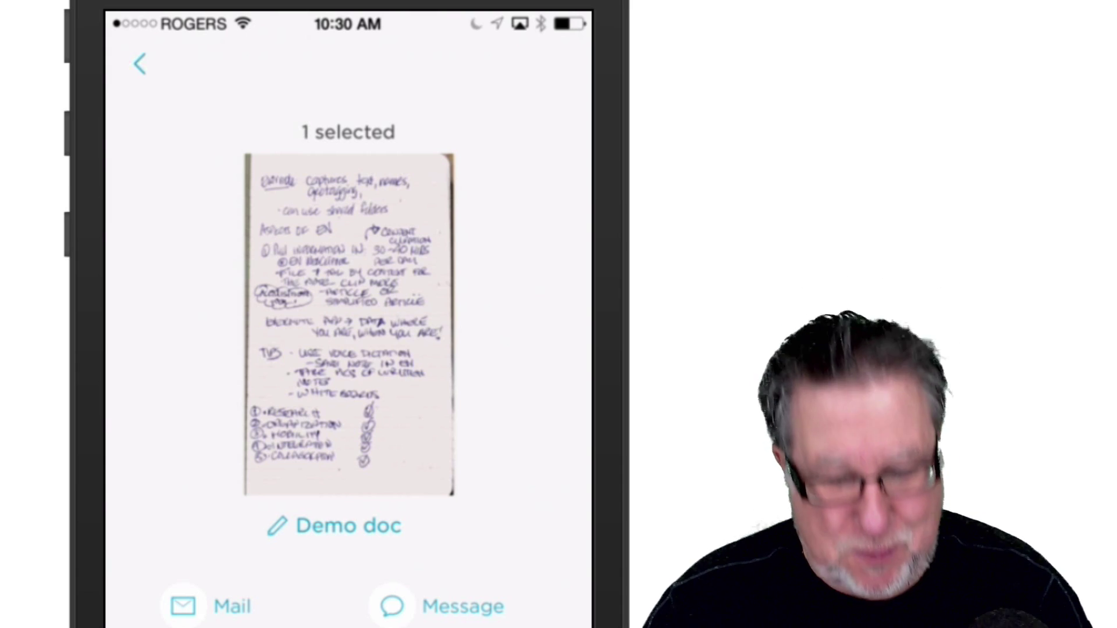
# - Scroll down through the iOS share sheet options
pyautogui.scroll(-5, 349, 315)
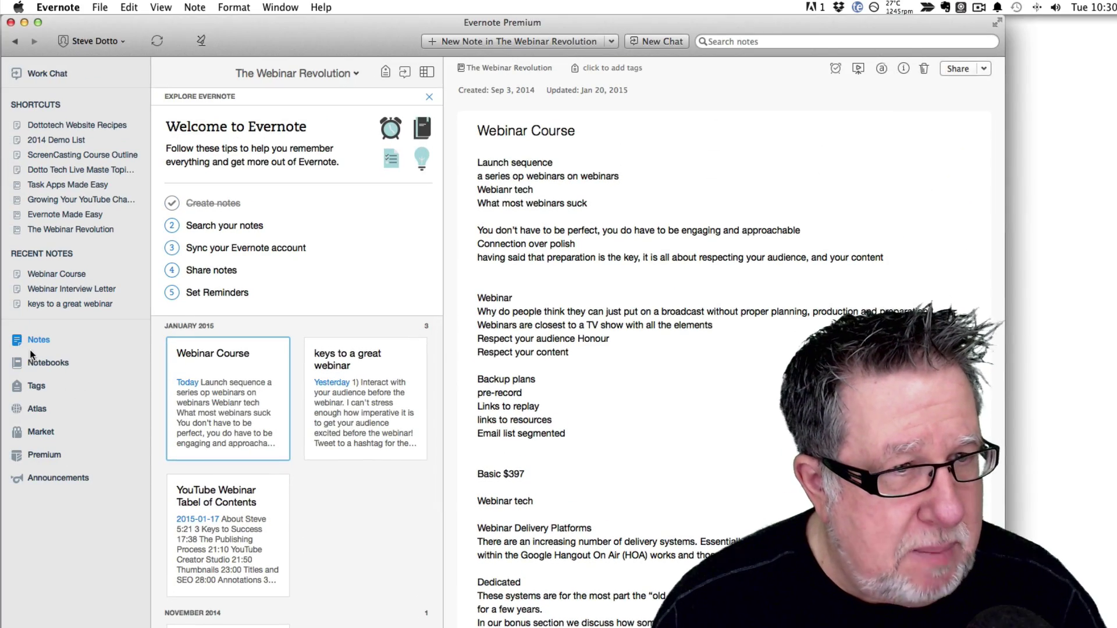
# - Open the Inbox notebook under the '1- inbox' stack and sync to pull in Demo doc
pyautogui.click(32, 363)
pyautogui.click(272, 190)
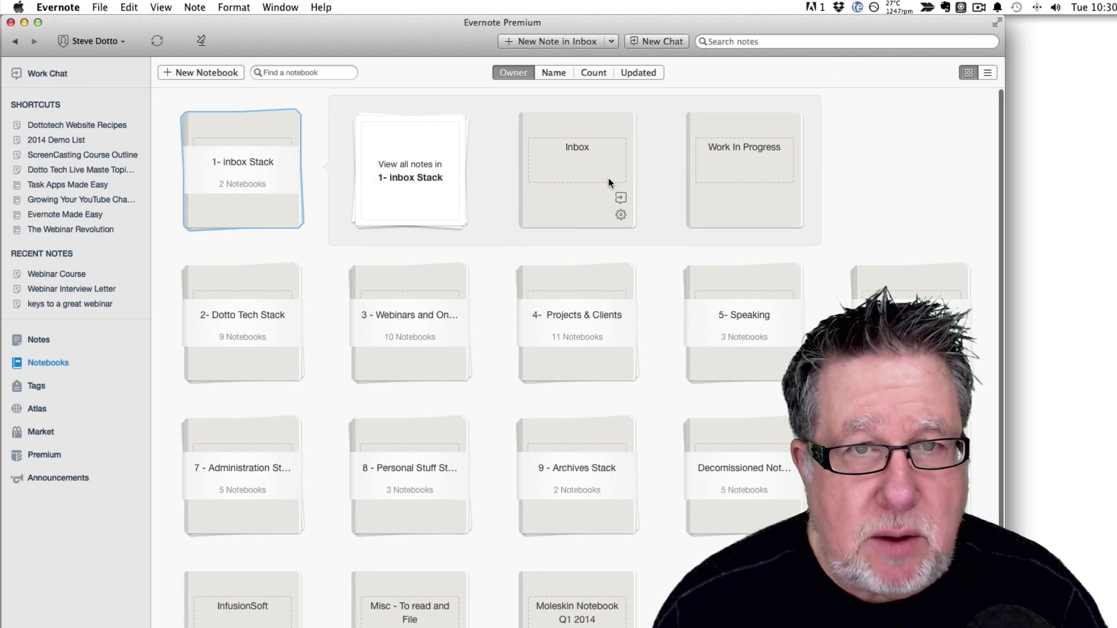
pyautogui.doubleClick(608, 182)
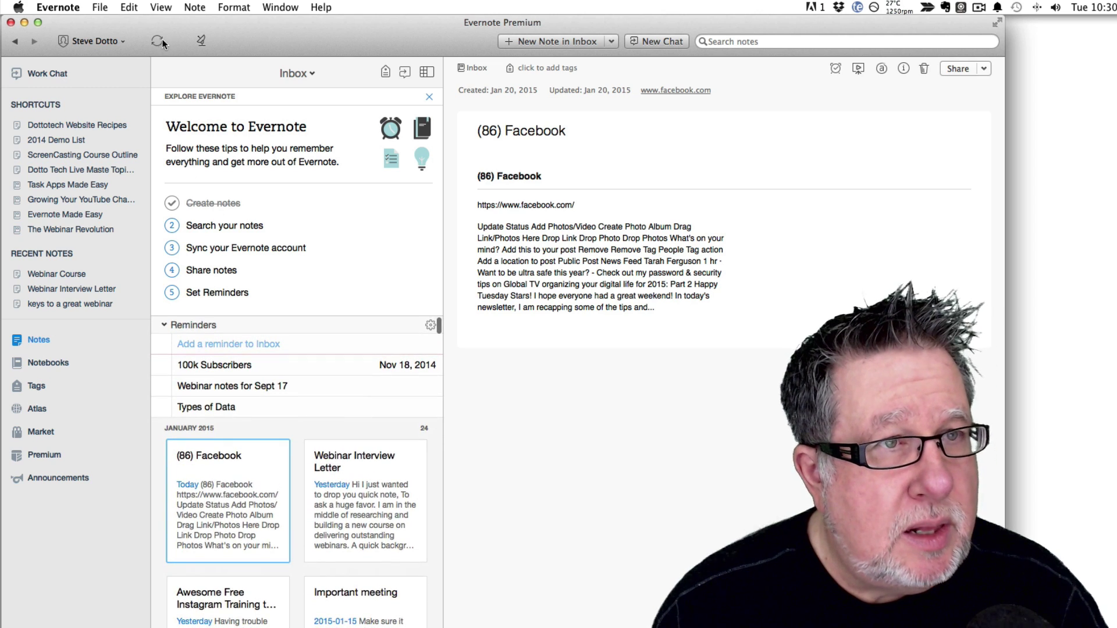
pyautogui.click(159, 40)
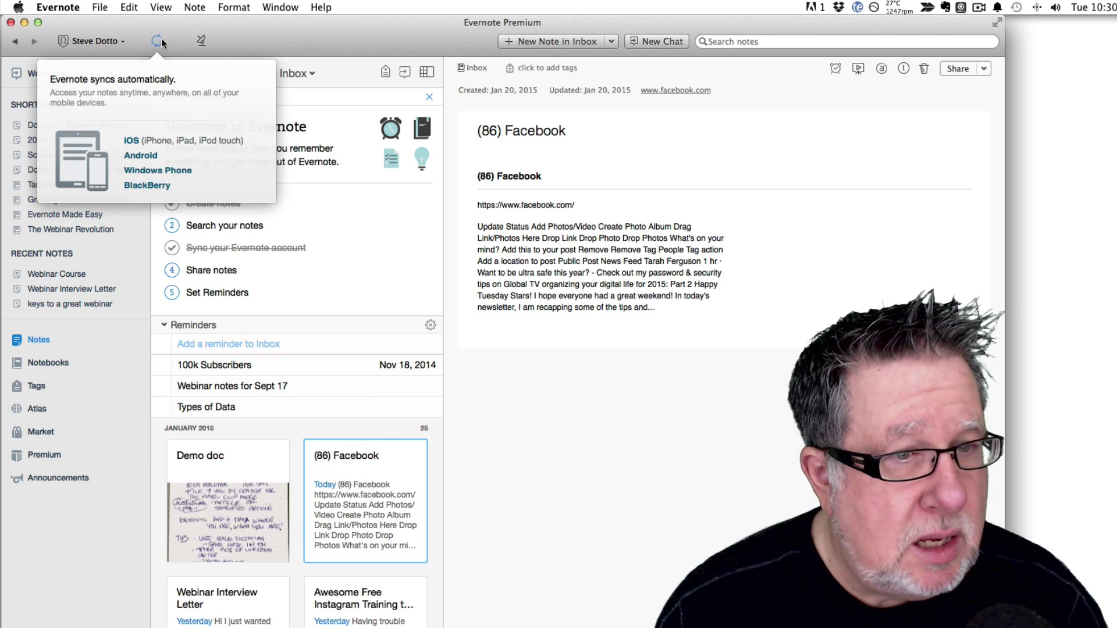
# - Open the Demo doc note and scroll through the scanned handwritten page
pyautogui.click(236, 523)
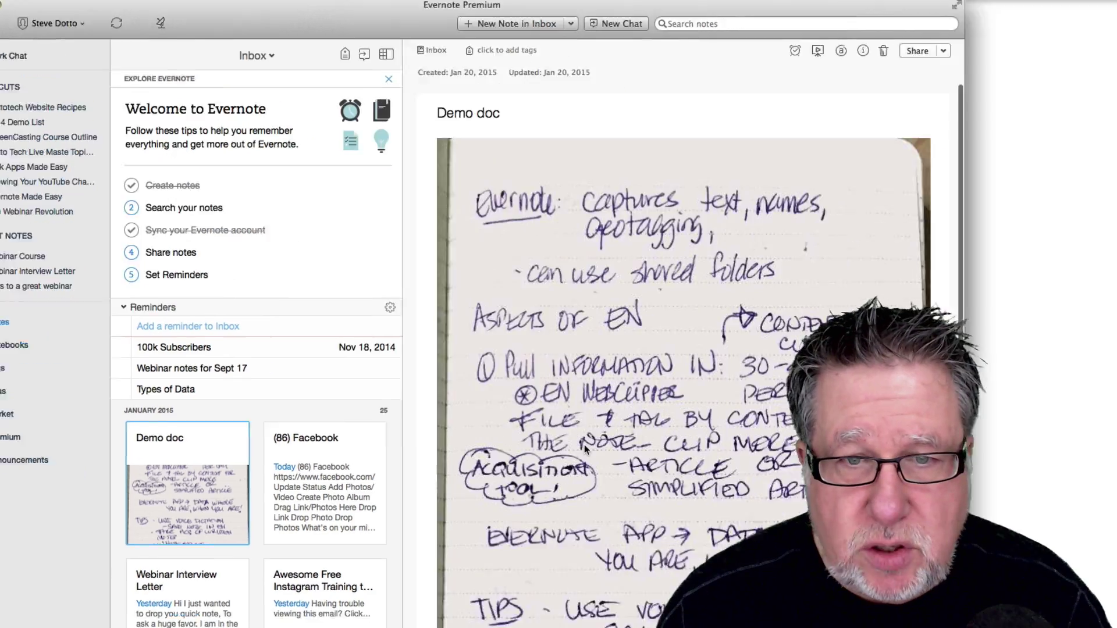
pyautogui.scroll(-3, 441, 387)
pyautogui.scroll(-2, 441, 387)
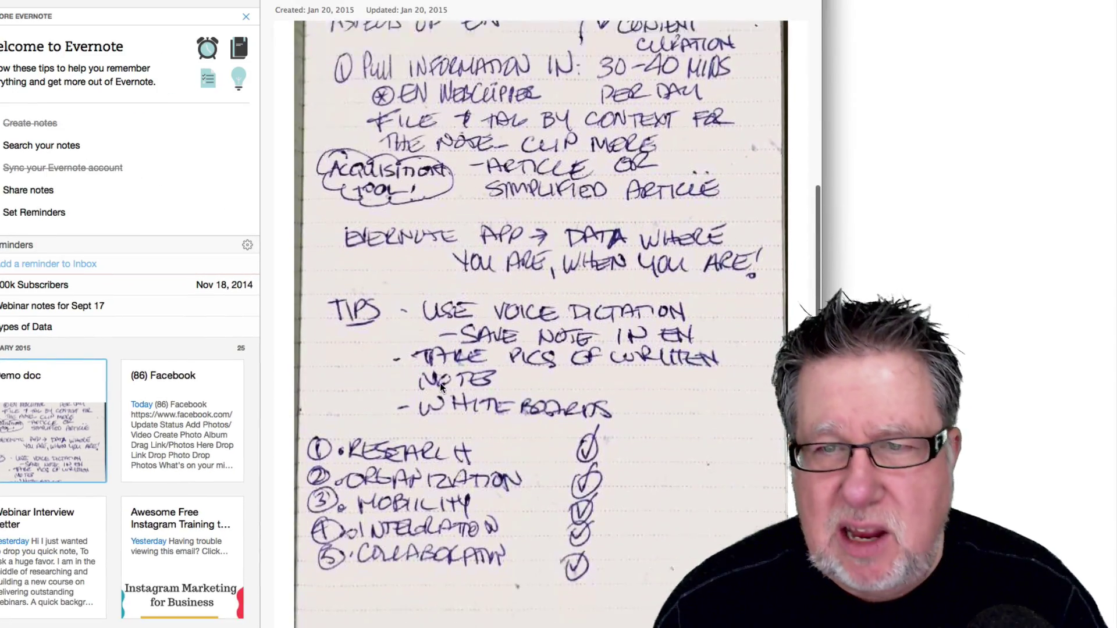
pyautogui.scroll(-2, 440, 385)
pyautogui.scroll(2, 440, 385)
pyautogui.scroll(3, 440, 387)
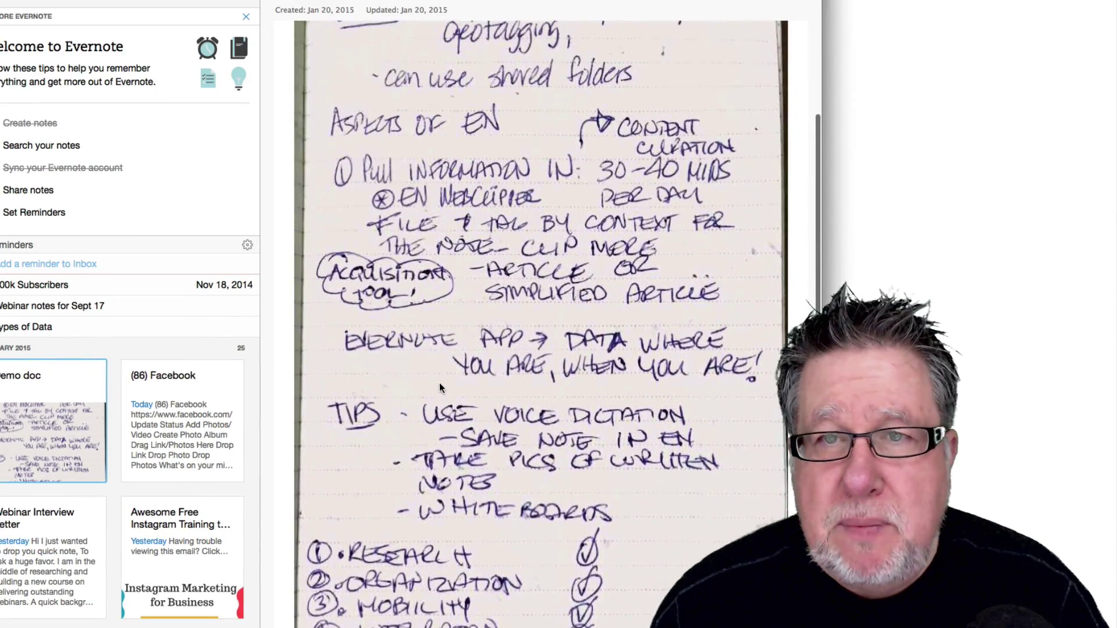
pyautogui.scroll(3, 439, 383)
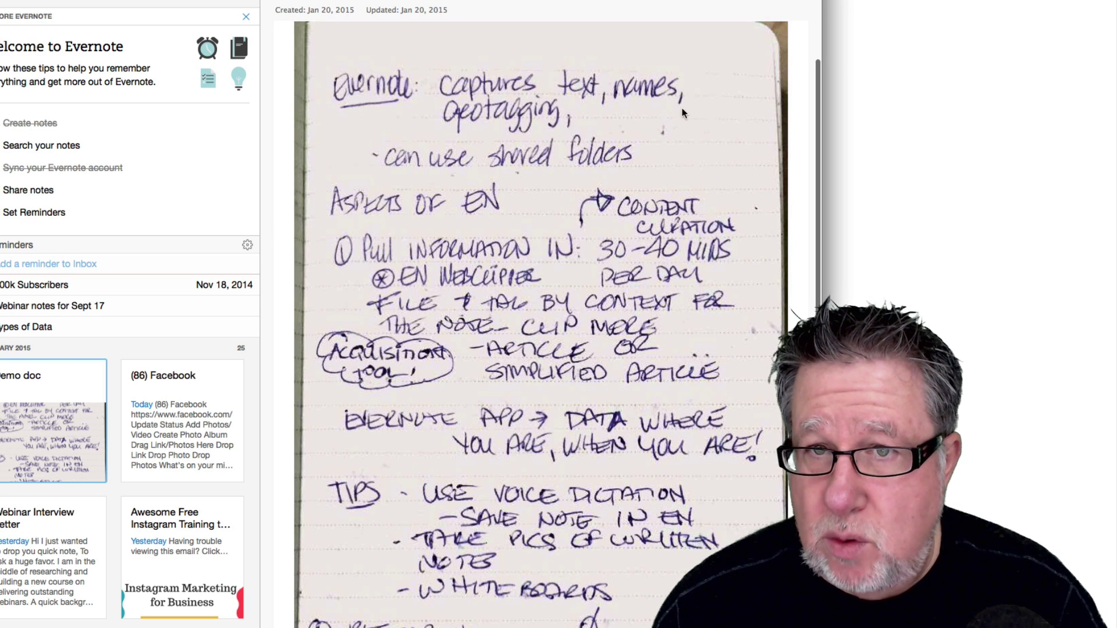